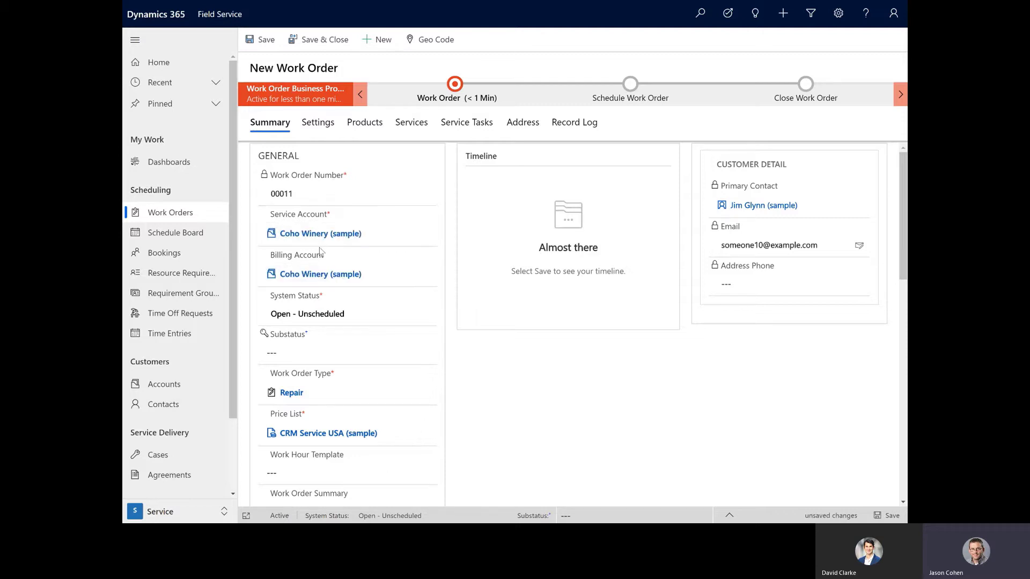
Step: Review the new work order's primary incident details and the duration, arrival and completion fields in its record log
scroll(386, 355, "down", 3)
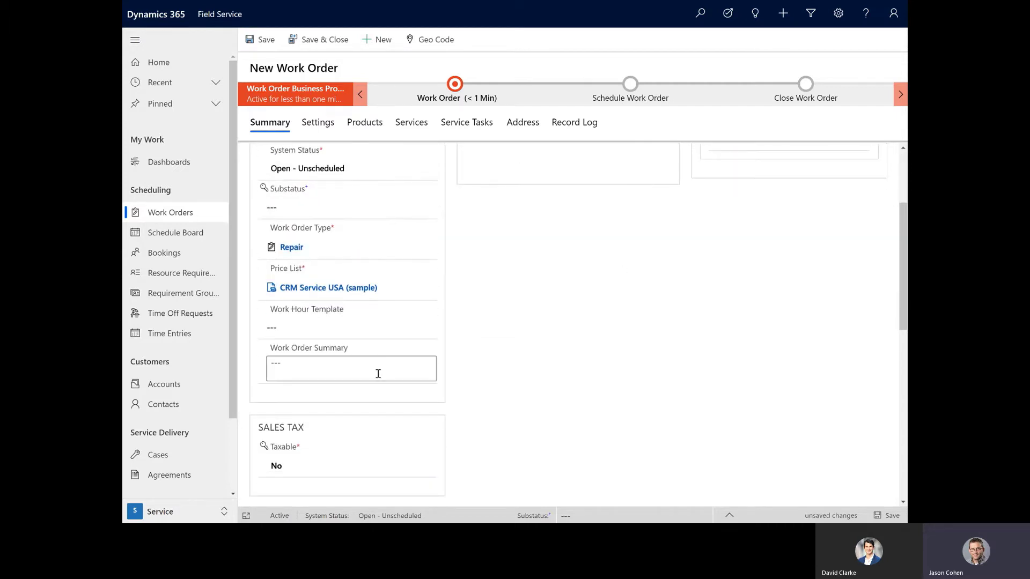
scroll(378, 374, "down", 6)
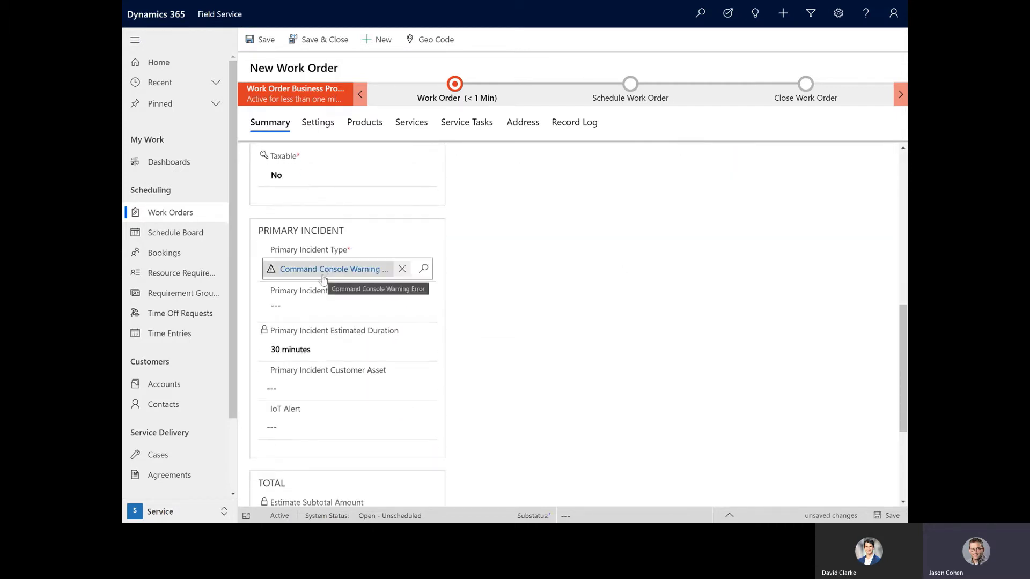
left_click(569, 130)
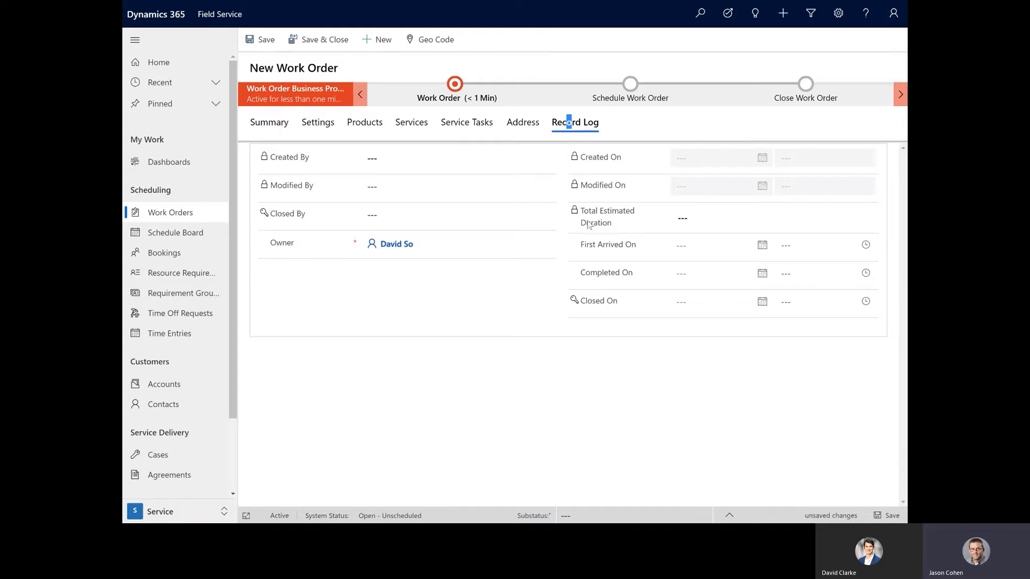
mouse_move(585, 226)
mouse_move(617, 251)
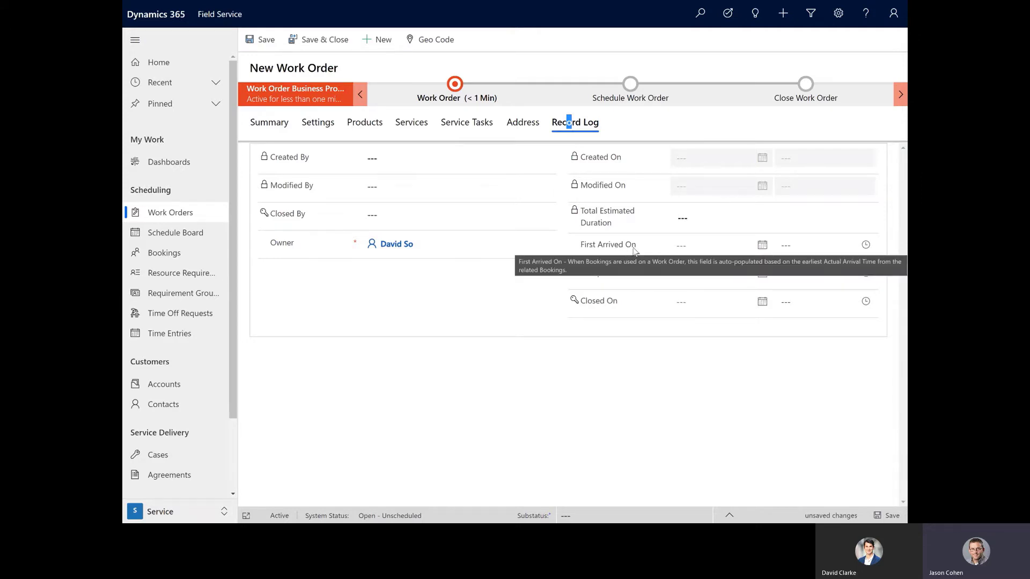
mouse_move(601, 275)
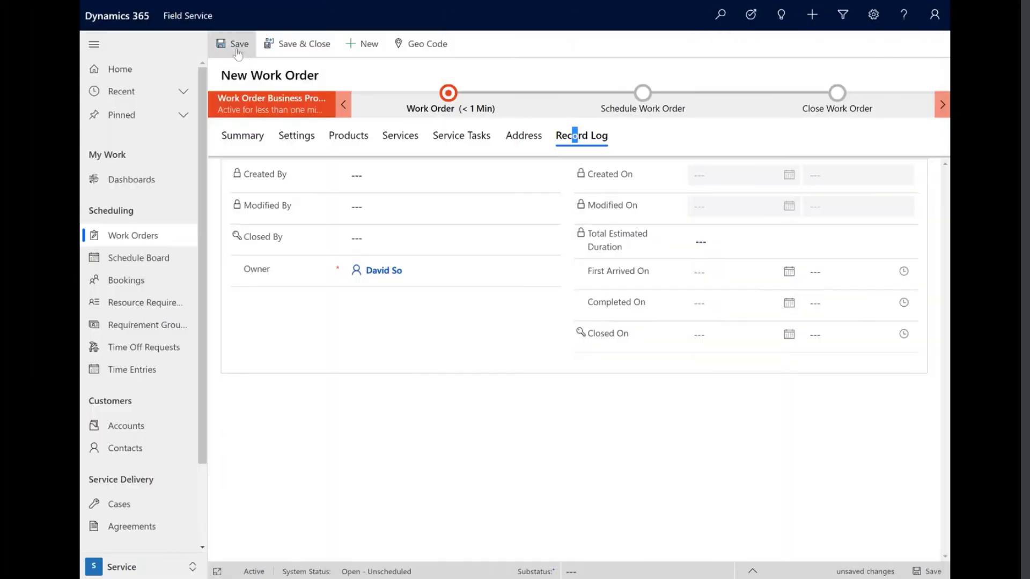
Step: Save the new work order, then refresh it and check the total estimated duration in its record log
left_click(236, 46)
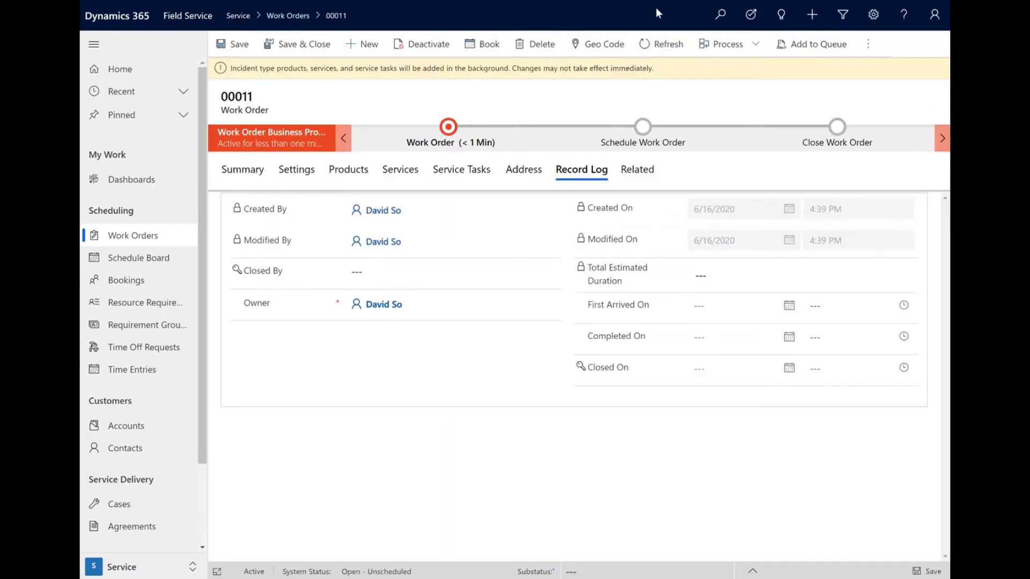
left_click(662, 49)
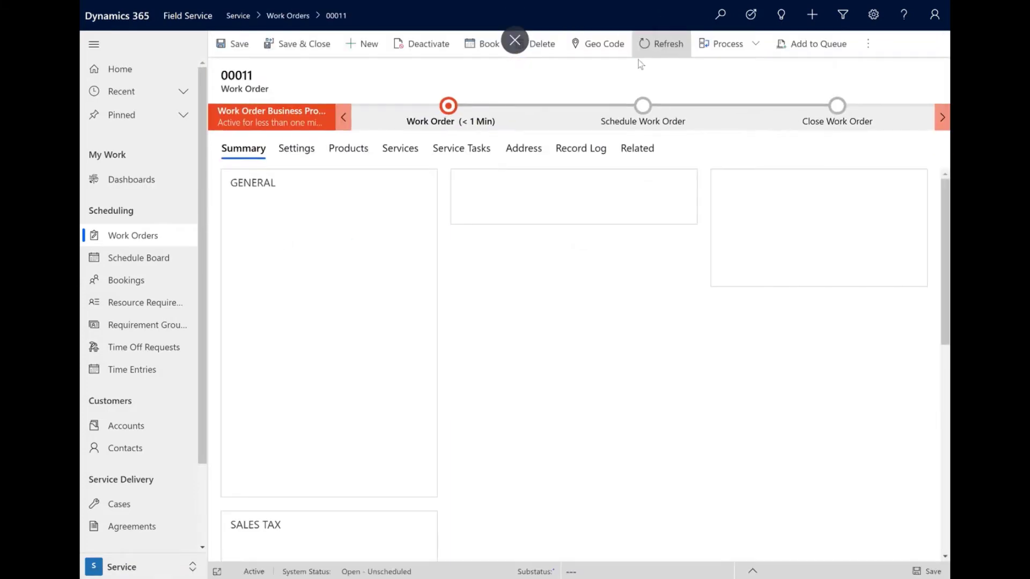
left_click(581, 148)
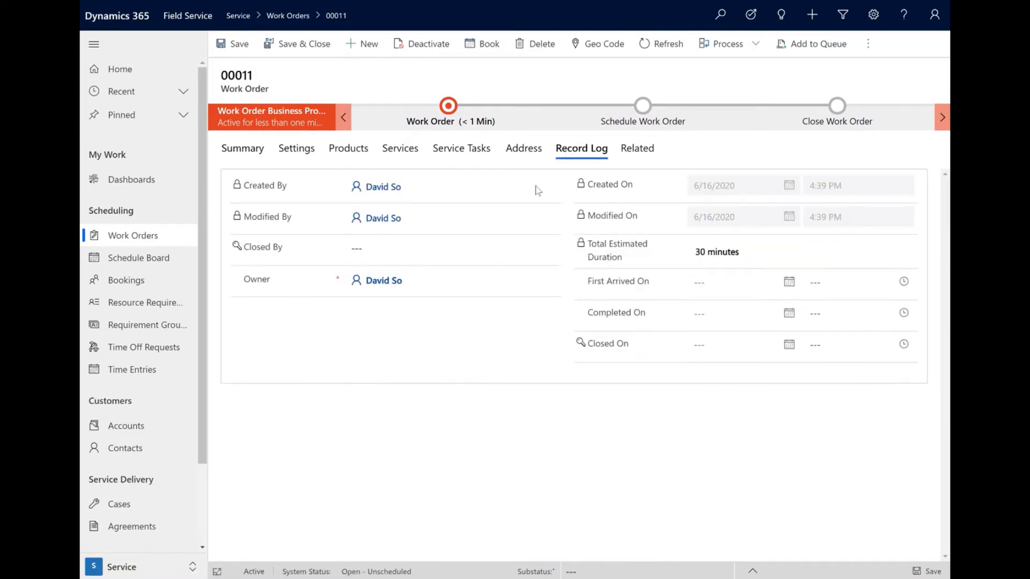
Step: Add and save a Pump Error F82a incident on the work order, then check the total estimated duration in the record log
left_click(254, 149)
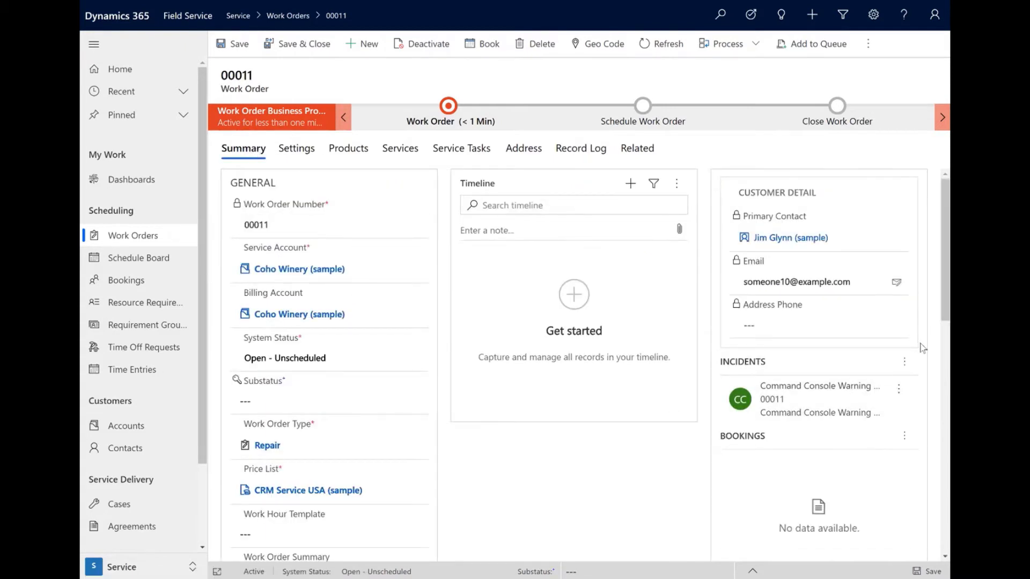
left_click(904, 361)
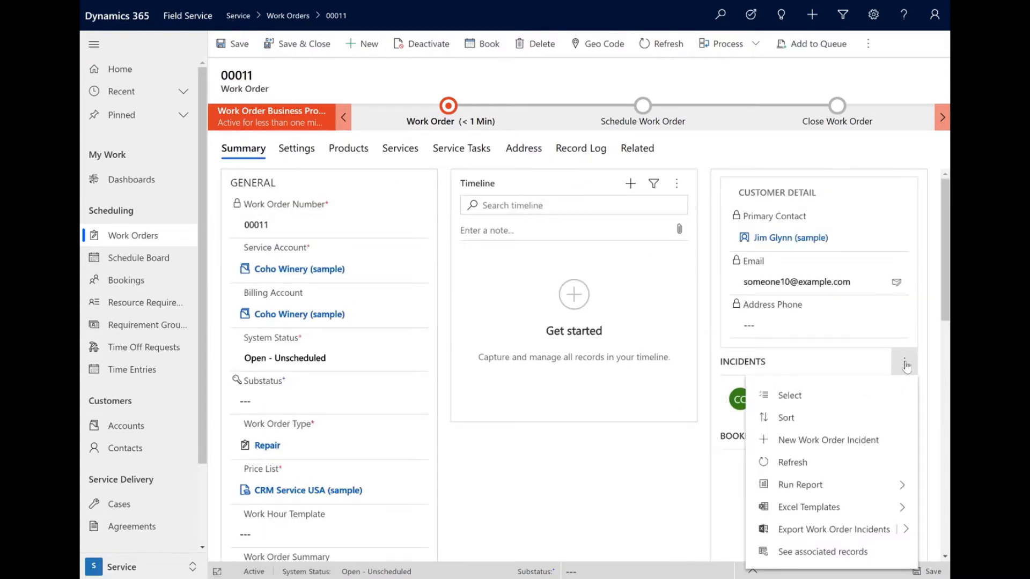
left_click(831, 440)
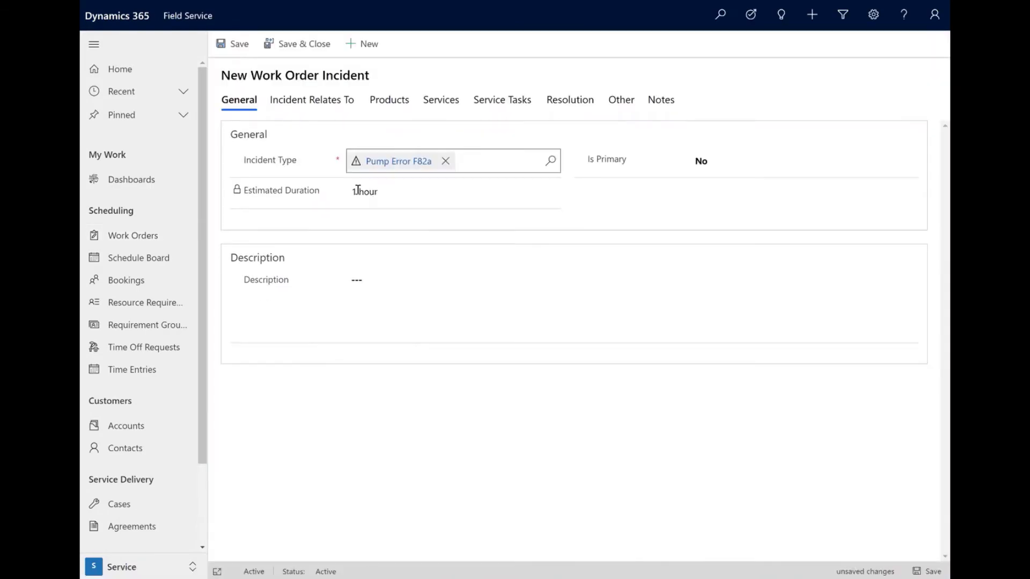
left_click(236, 47)
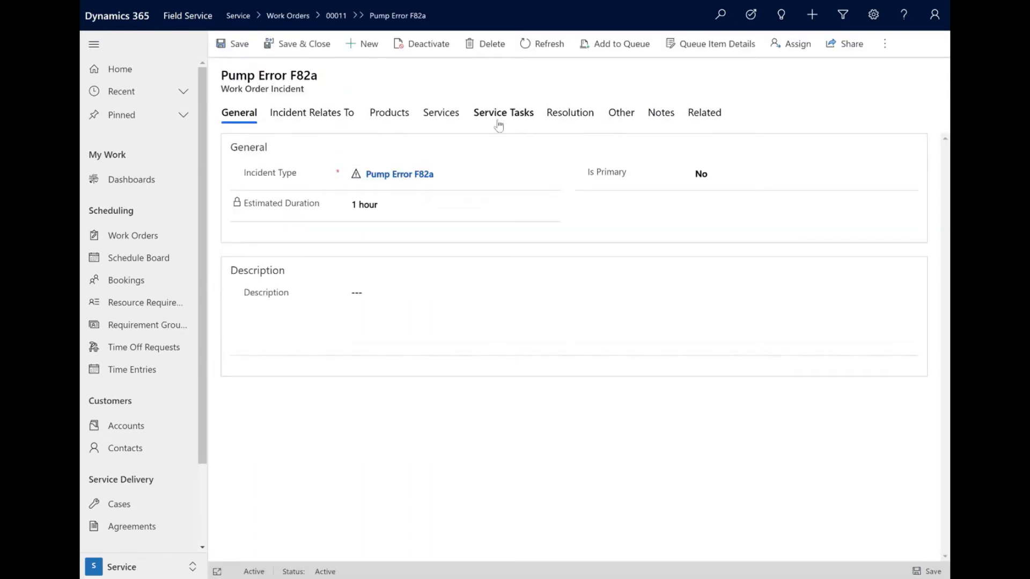
left_click(333, 115)
left_click(375, 152)
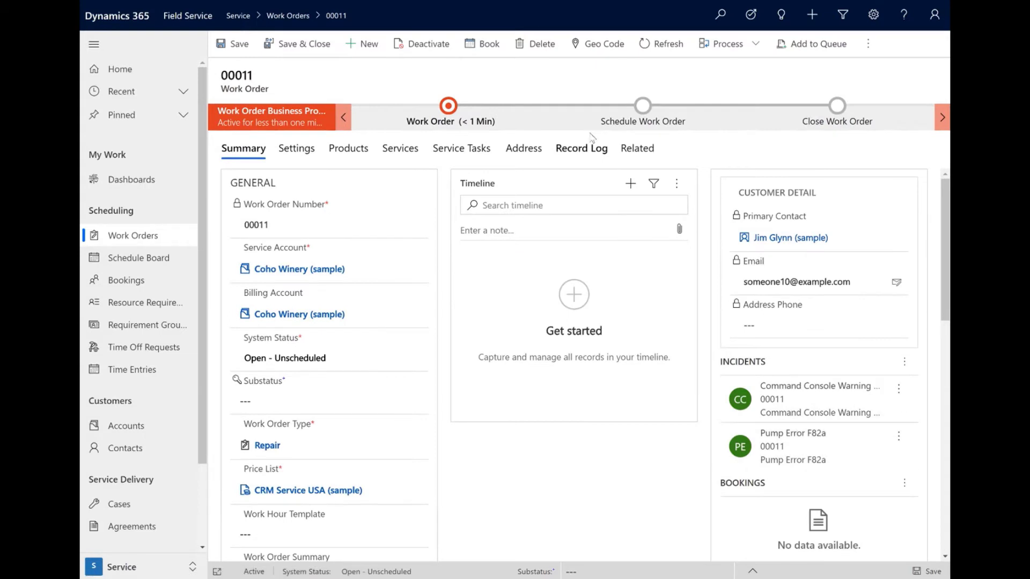
left_click(575, 156)
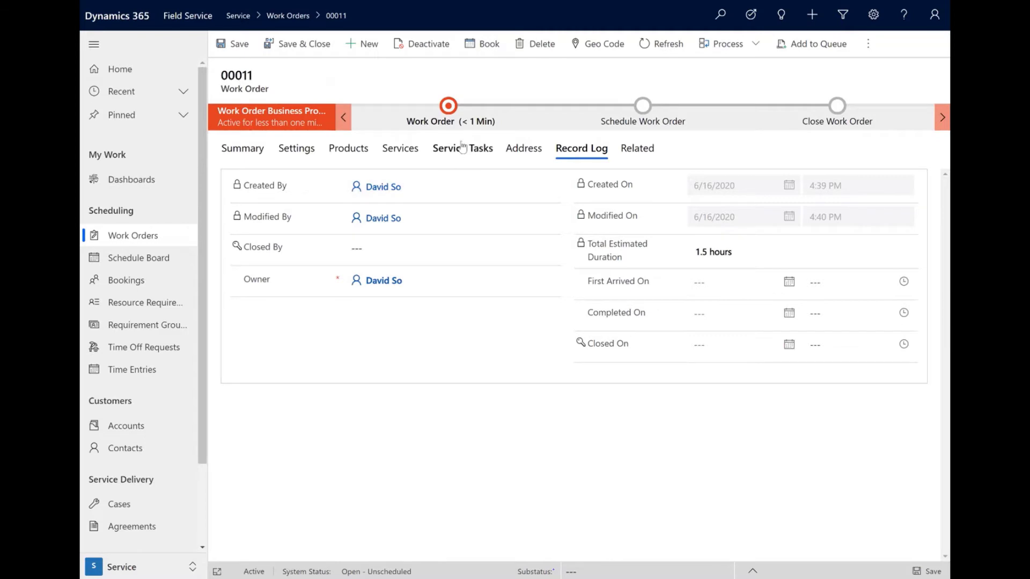
Step: Add an "Inspect off-gas regulator" service task to the work order without linking it to an incident, then save and close it
left_click(458, 161)
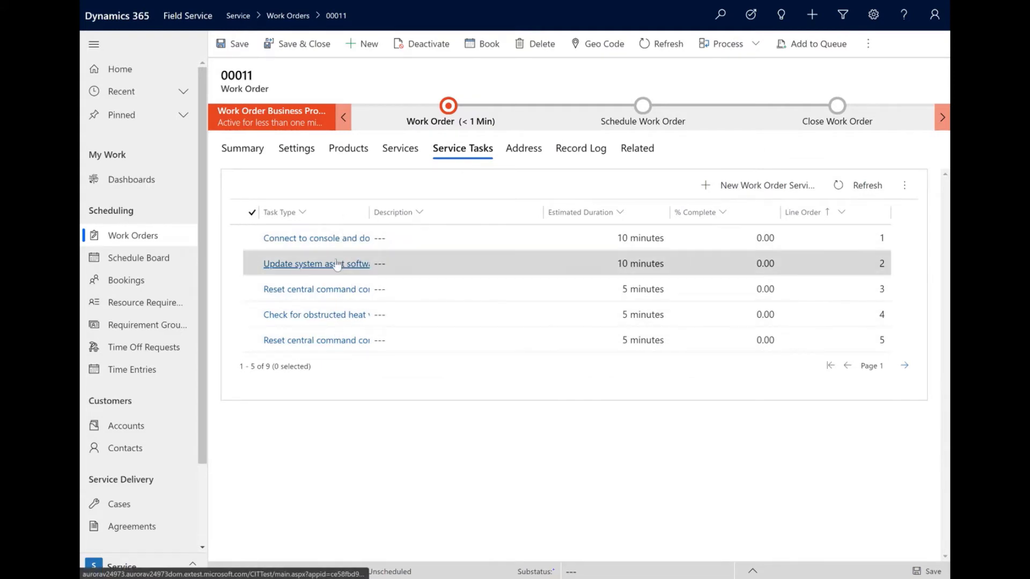
left_click(725, 187)
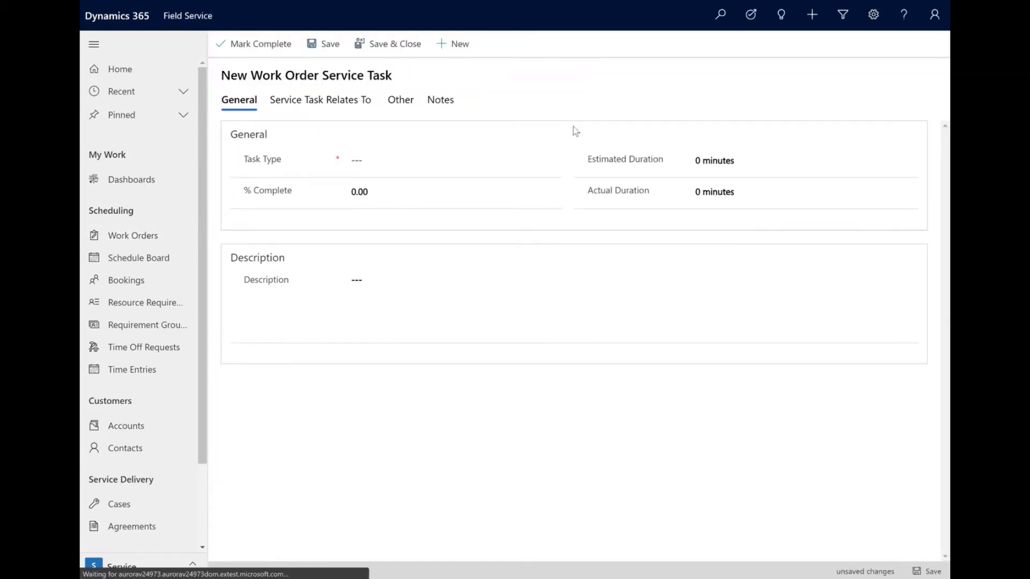
left_click(391, 155)
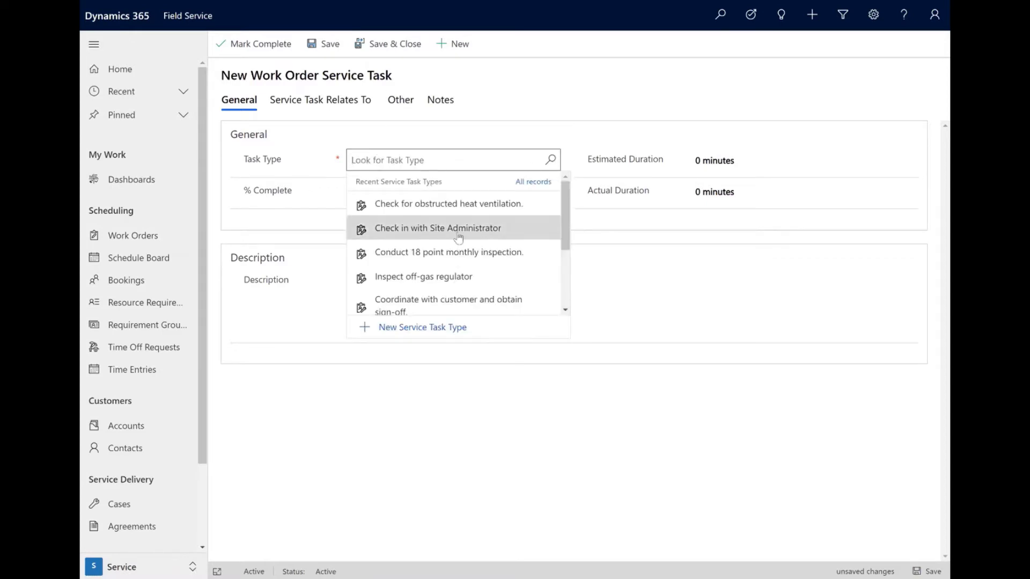
left_click(434, 277)
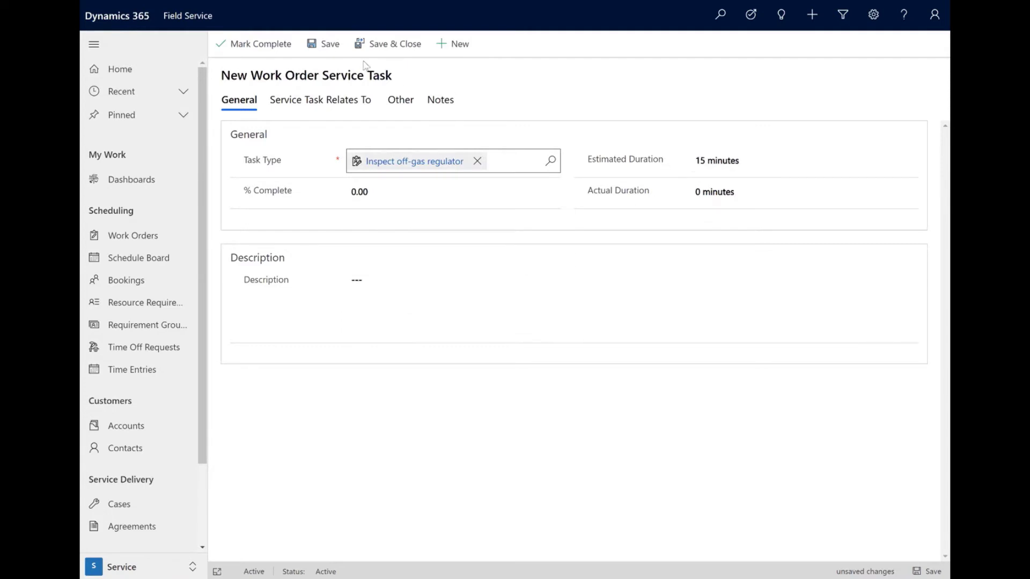
left_click(311, 101)
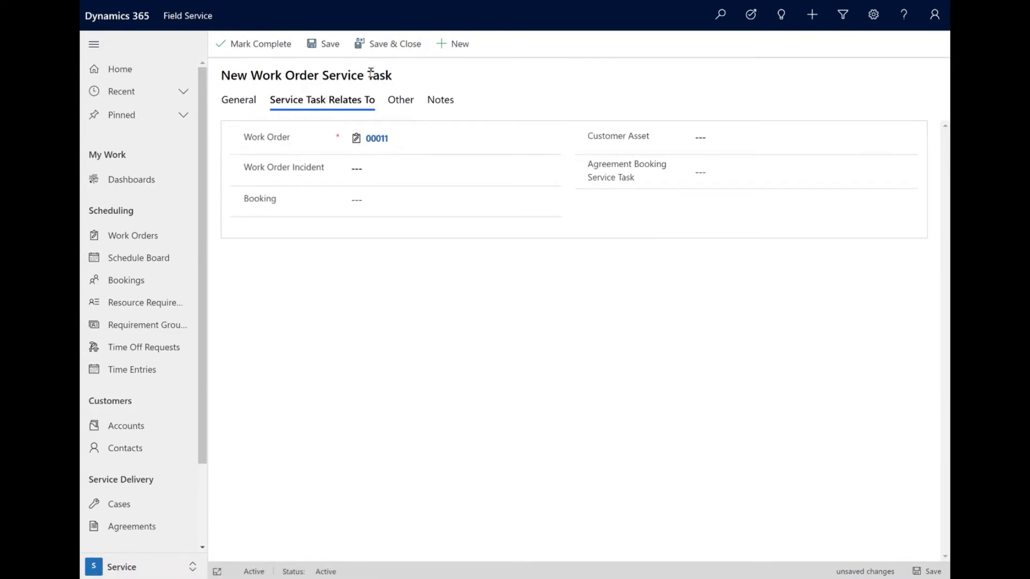
left_click(391, 46)
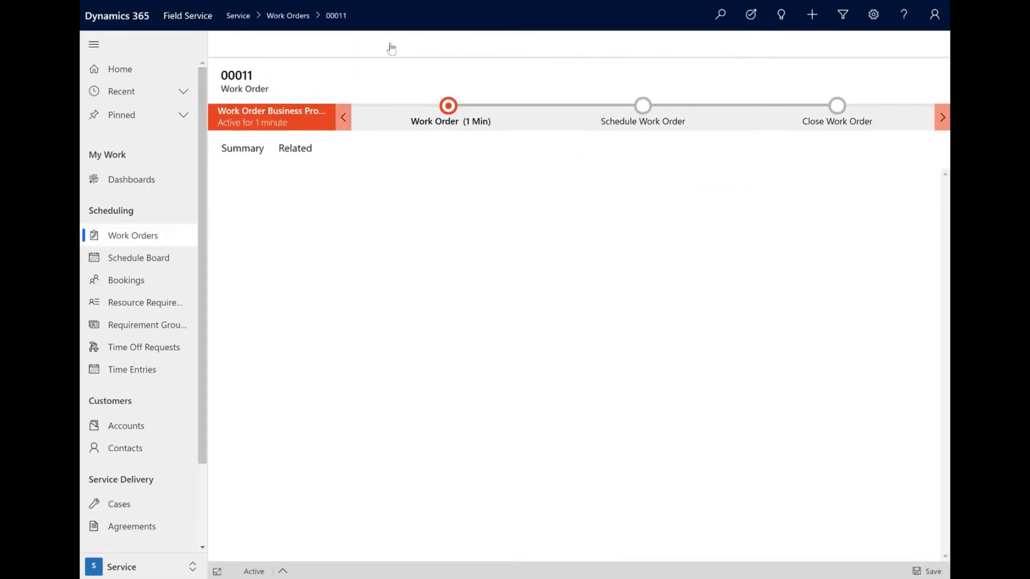
Step: Refresh the work order and examine the Total Estimated Duration and First Arrived On fields in its record log
left_click(581, 152)
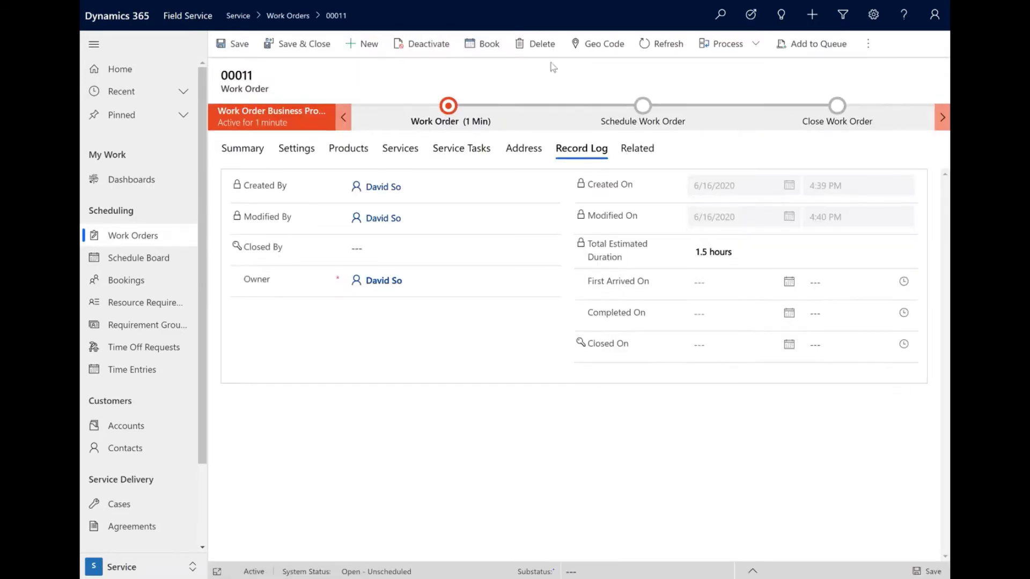
left_click(662, 44)
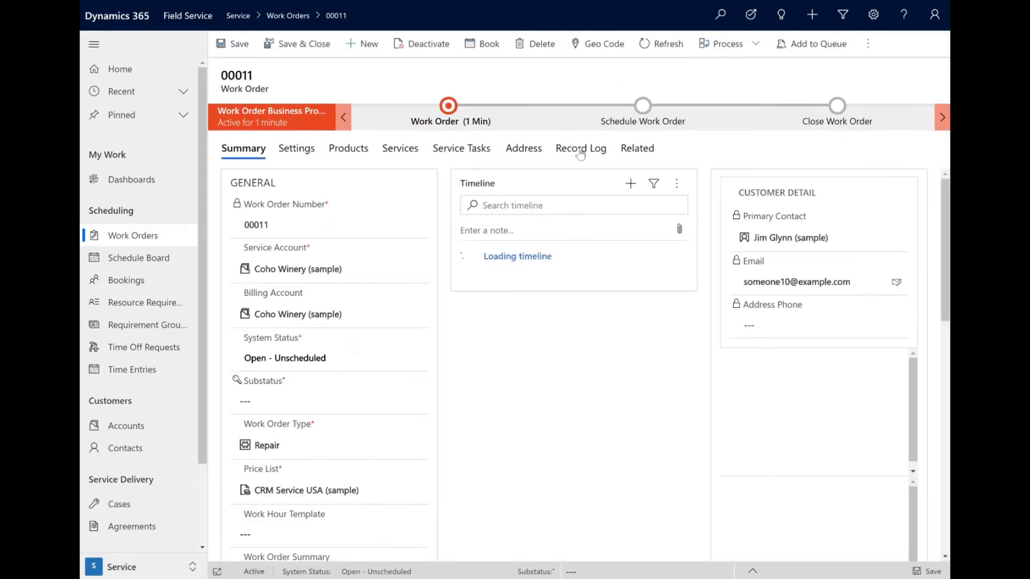
left_click(581, 150)
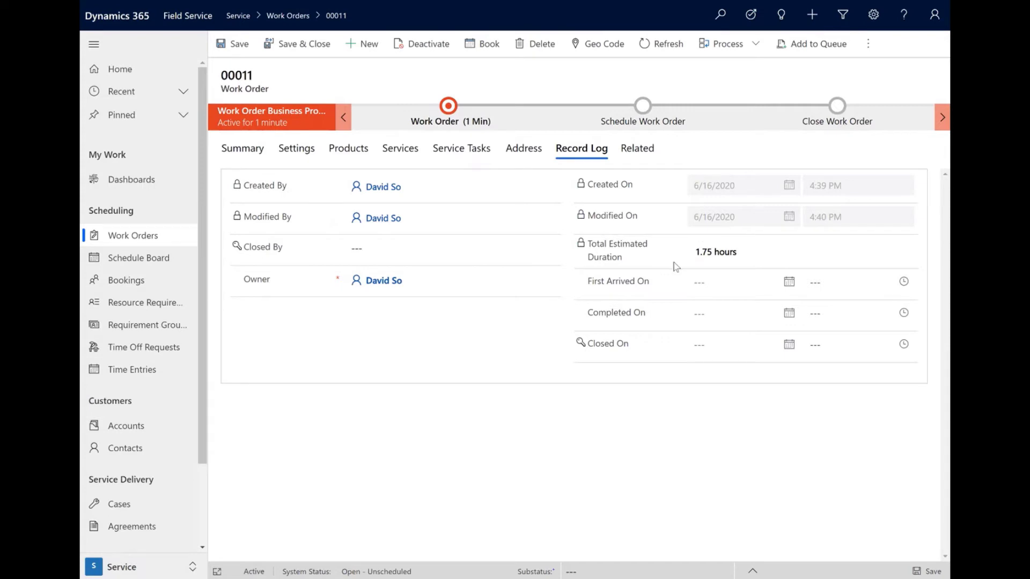
mouse_move(594, 246)
mouse_move(656, 253)
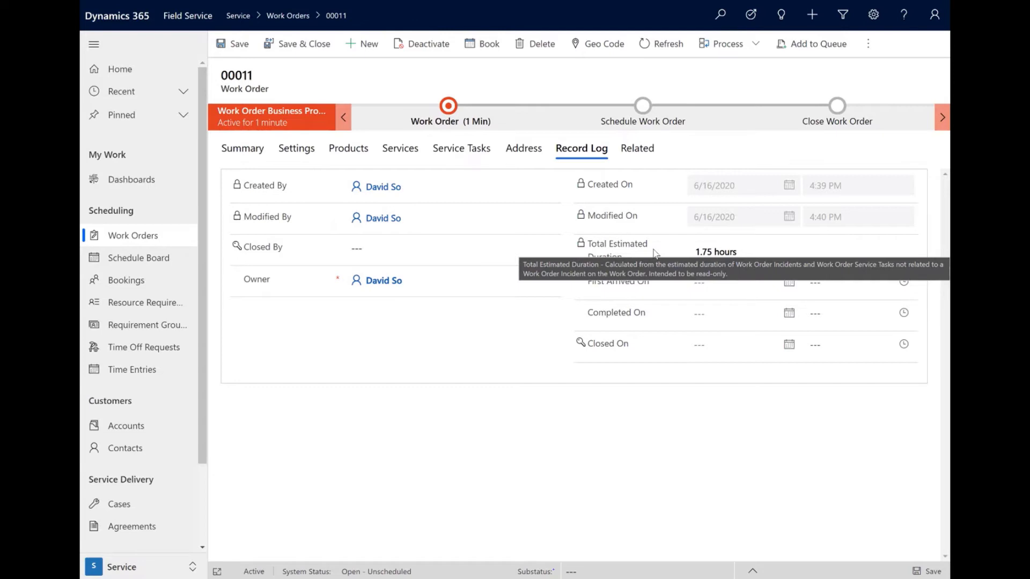
mouse_move(606, 282)
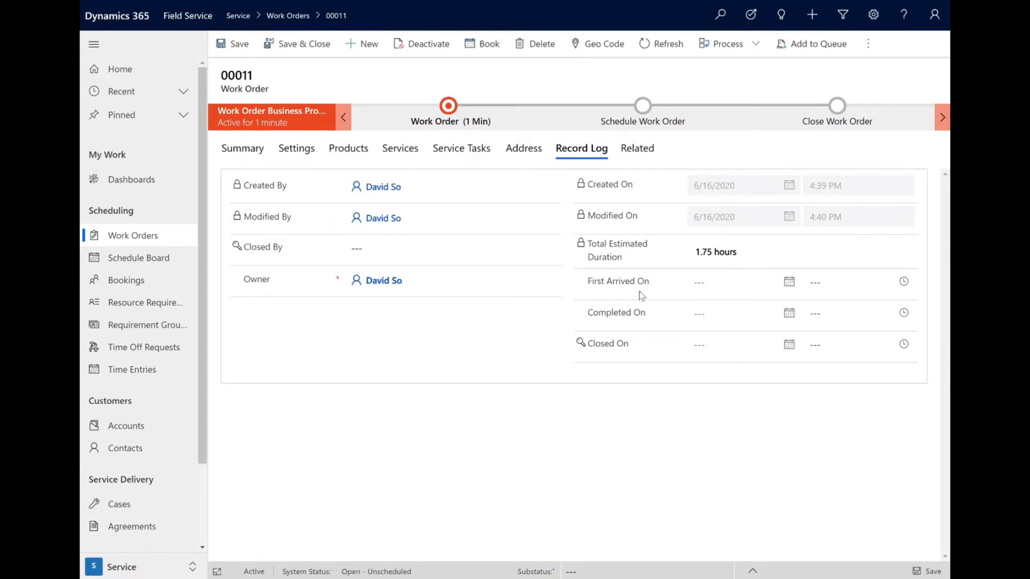
Step: Book the new work order's requirement for the listed resource on the schedule board at 5:15 PM on 6/16/2020
left_click(474, 46)
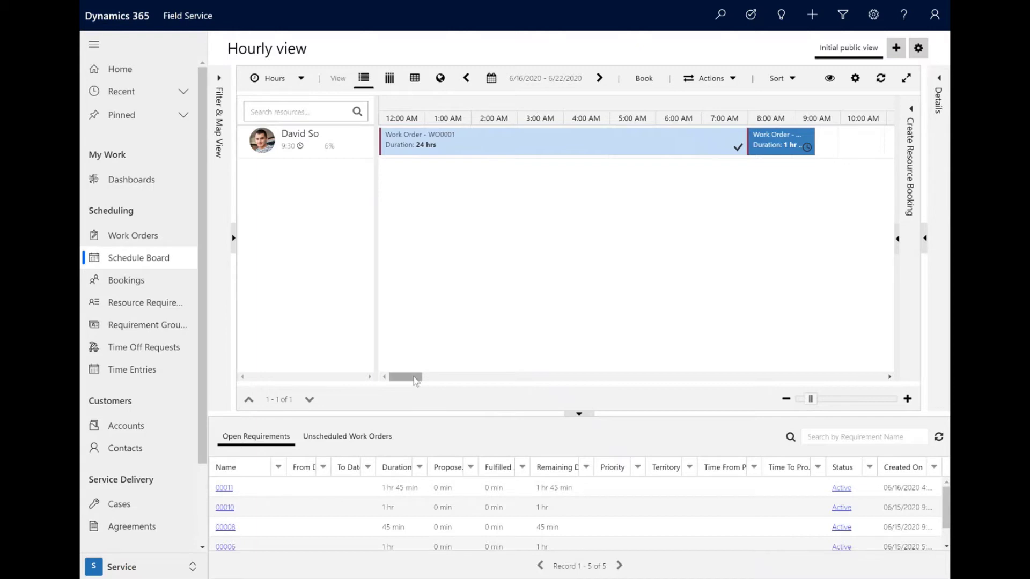
left_click_drag(416, 377, 456, 383)
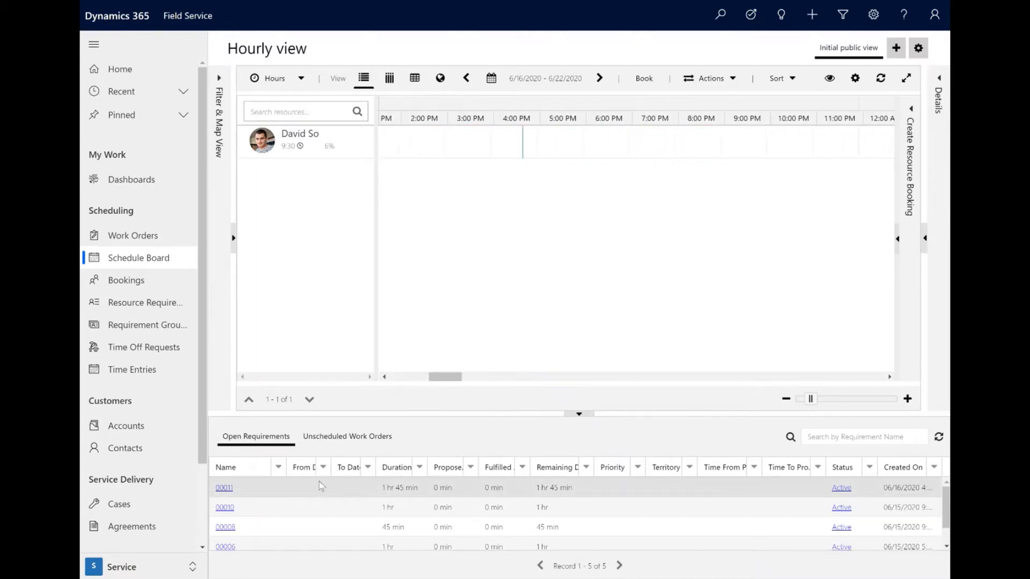
left_click_drag(275, 487, 563, 142)
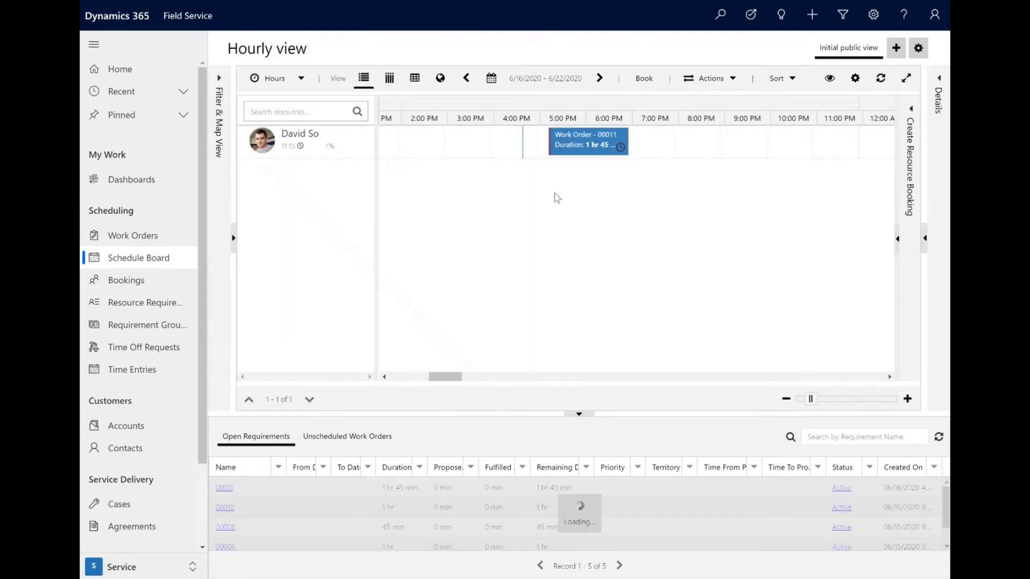
Step: Change the new work order booking's status to In Progress on the schedule board
right_click(589, 153)
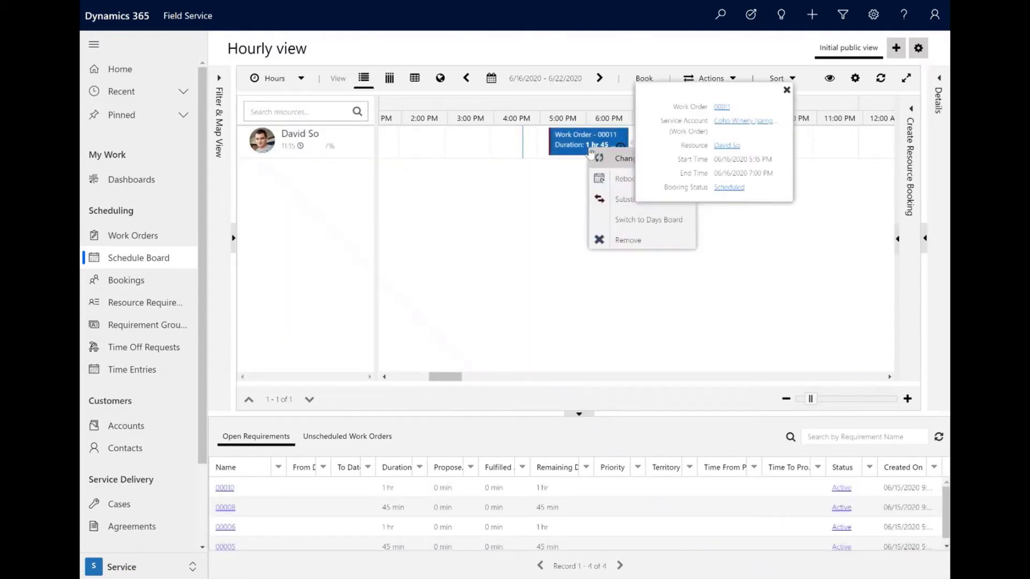
mouse_move(638, 158)
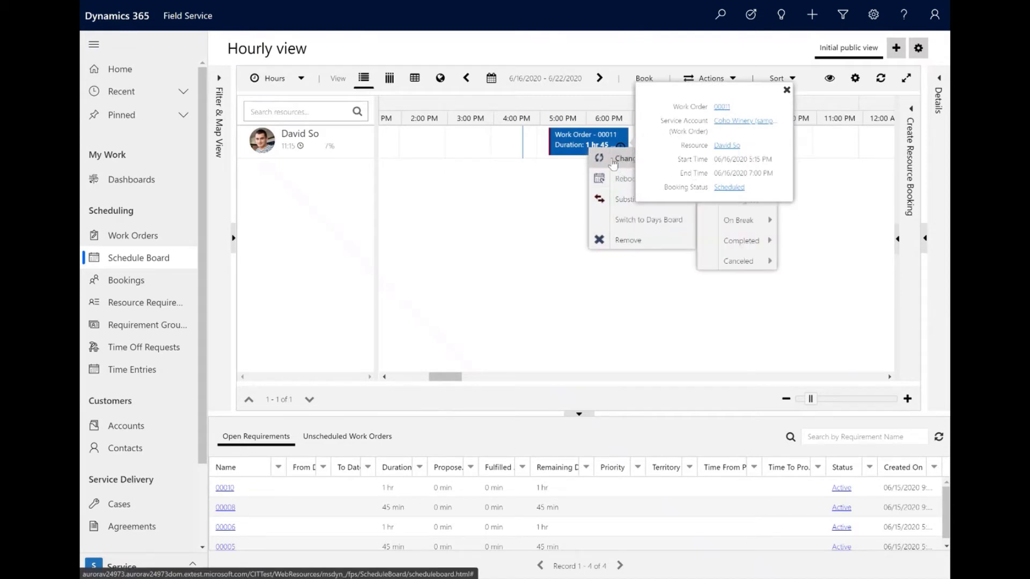
mouse_move(750, 167)
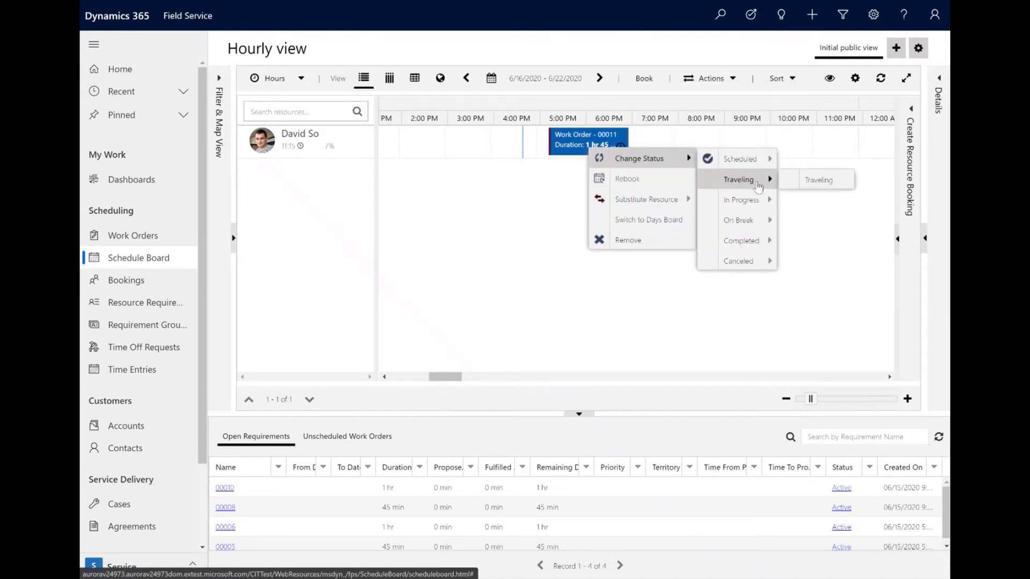
mouse_move(757, 204)
left_click(809, 207)
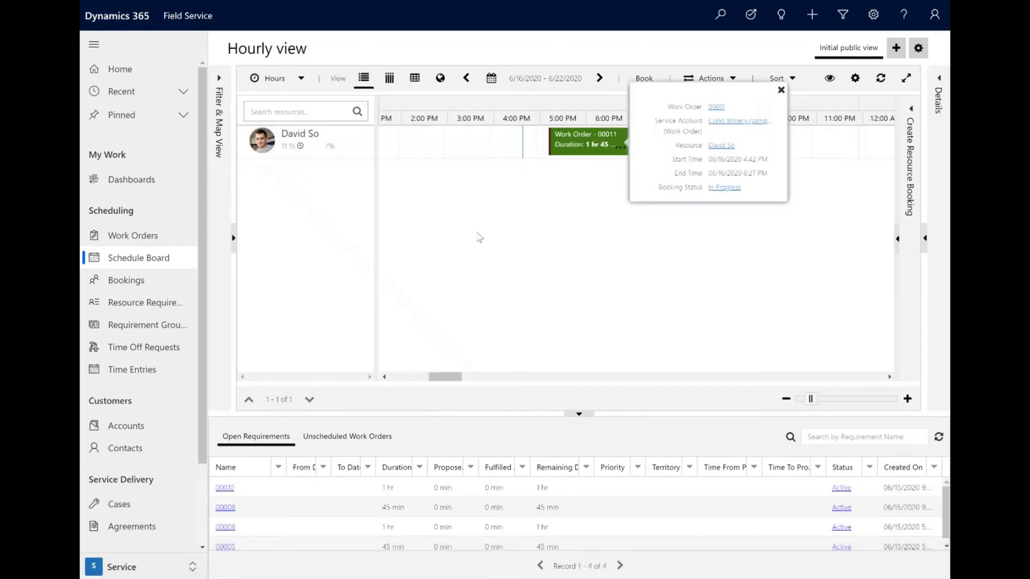
Step: Open the in-progress booking's record and check its estimated and actual arrival times in the scheduling details, then return to the schedule board
left_click(557, 155)
double_click(558, 155)
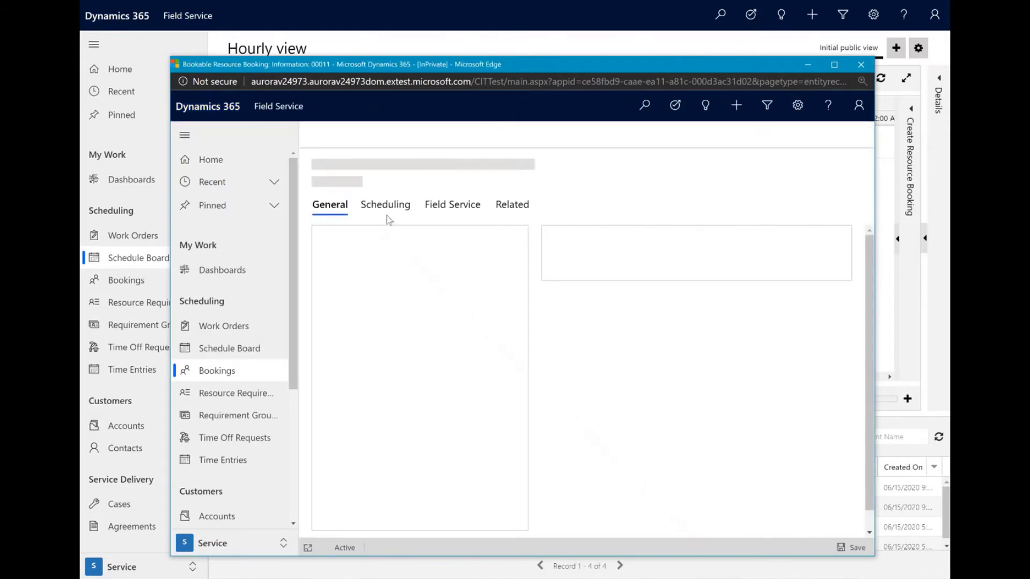
left_click(381, 209)
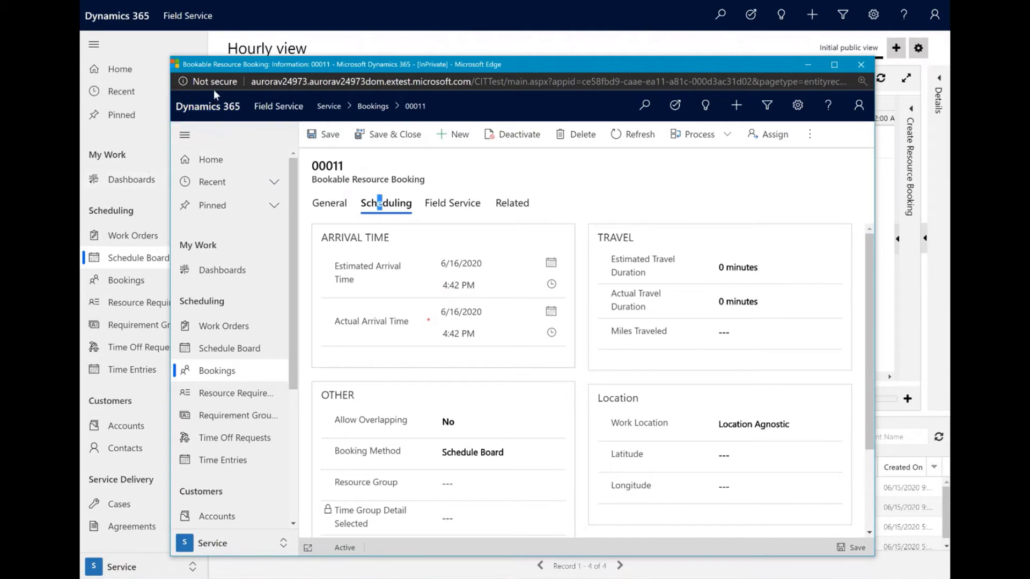
left_click(365, 16)
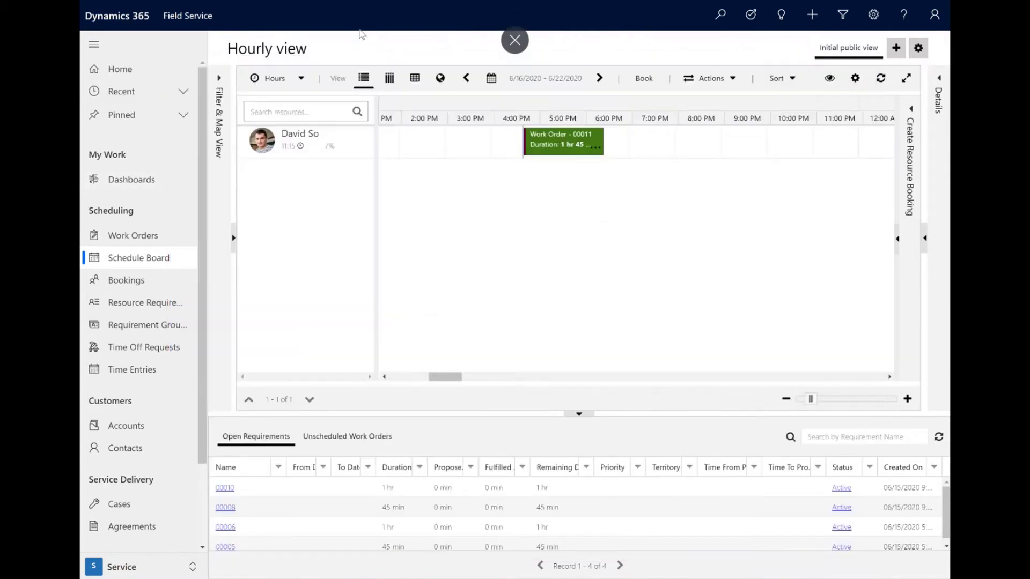
Step: Return to work order 00011, refresh it and check the First Arrived On timestamp in its record log
key("ctrl+shift+Tab")
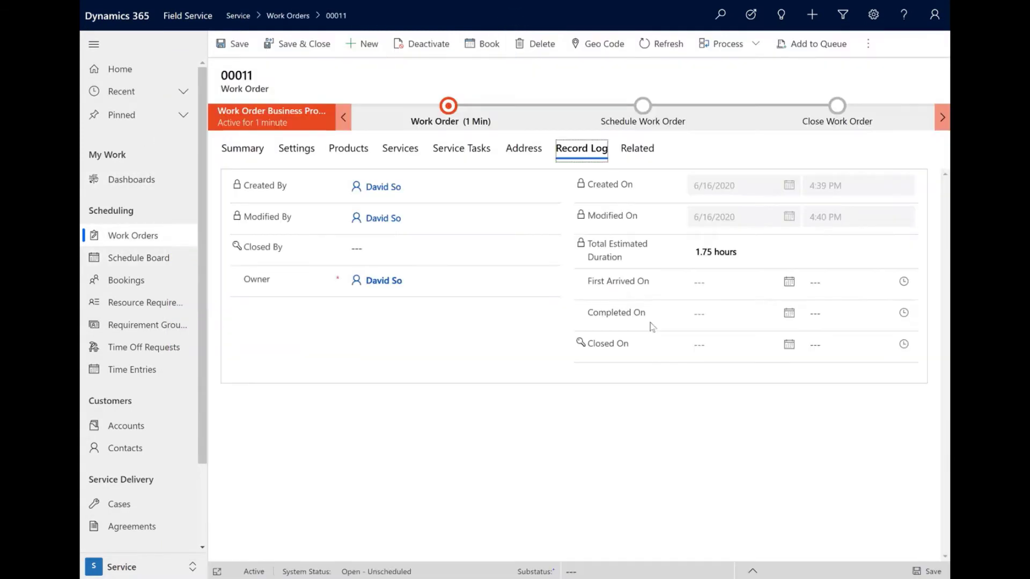
left_click(660, 43)
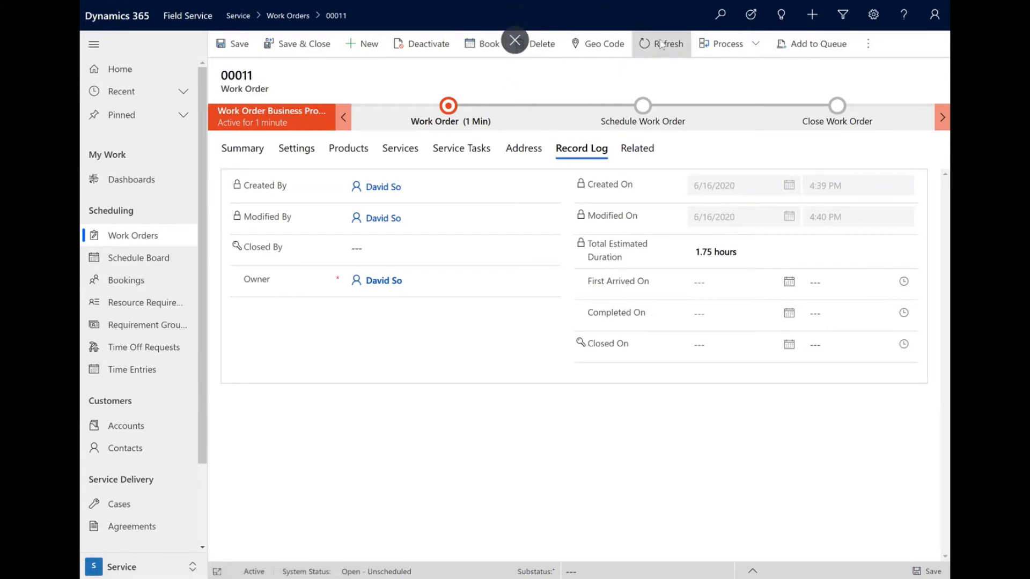
left_click(579, 149)
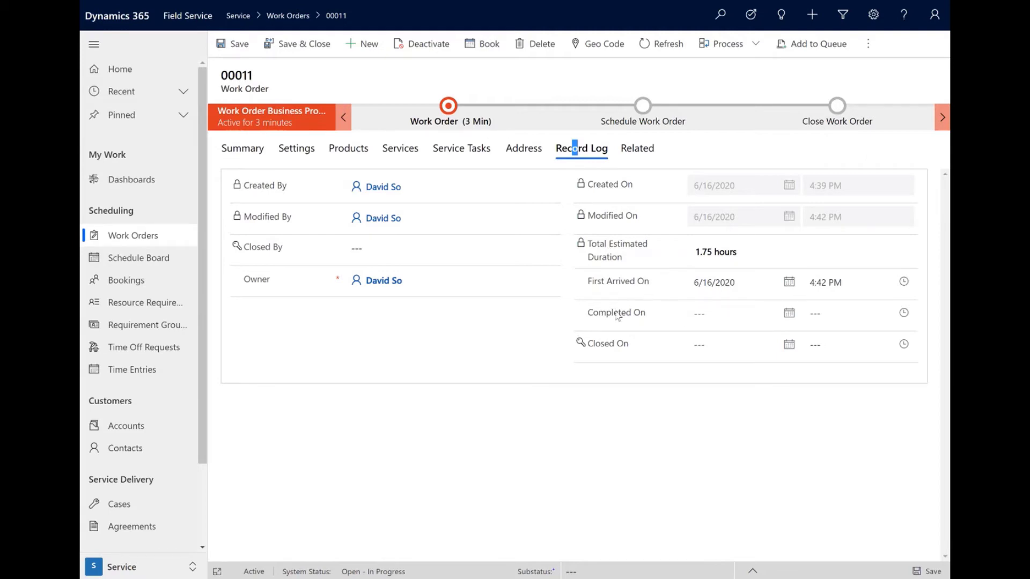
Step: Change the status of the work order 00011 booking to Completed on the schedule board
key("alt+Tab")
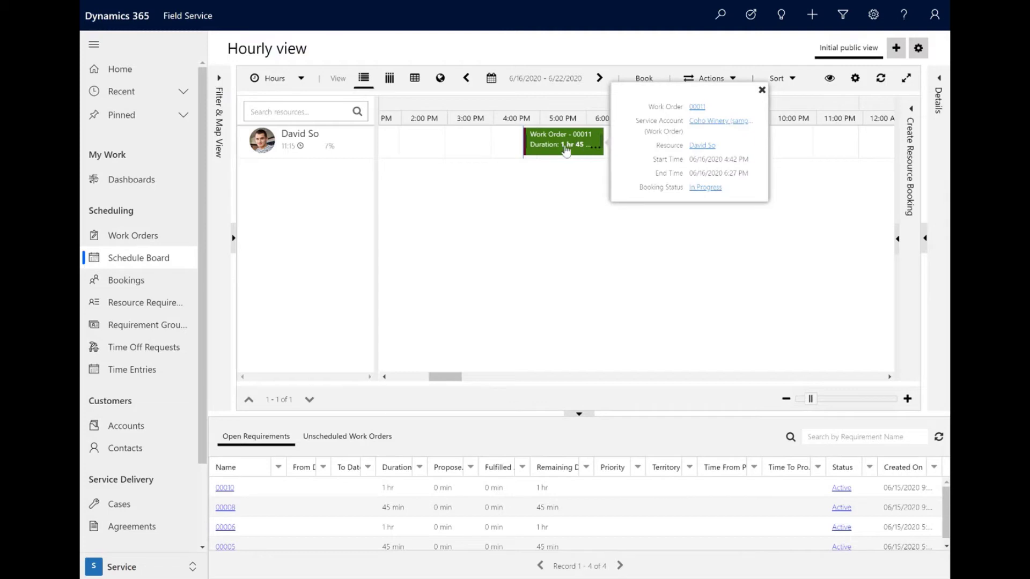
right_click(566, 150)
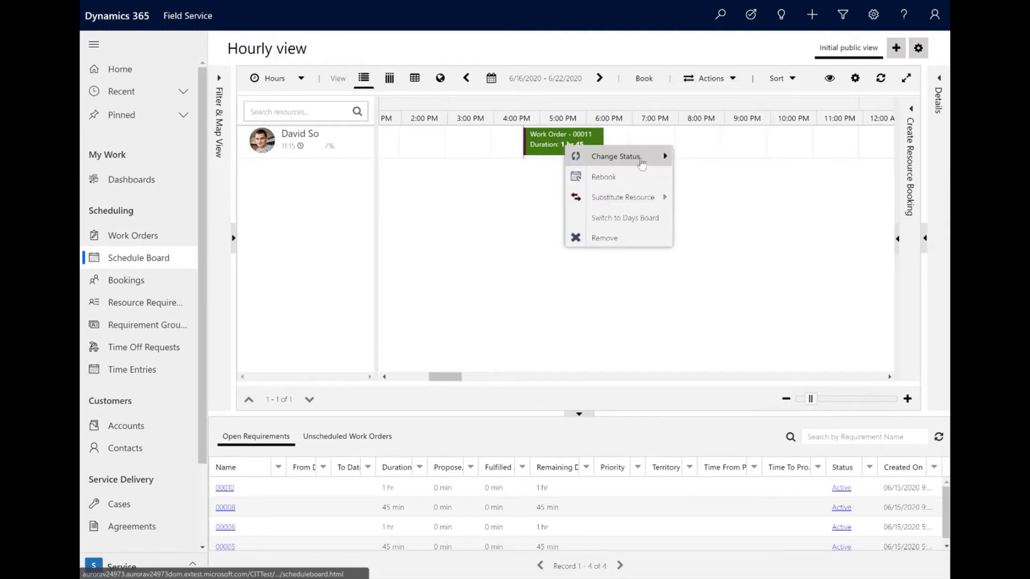
mouse_move(638, 157)
mouse_move(736, 242)
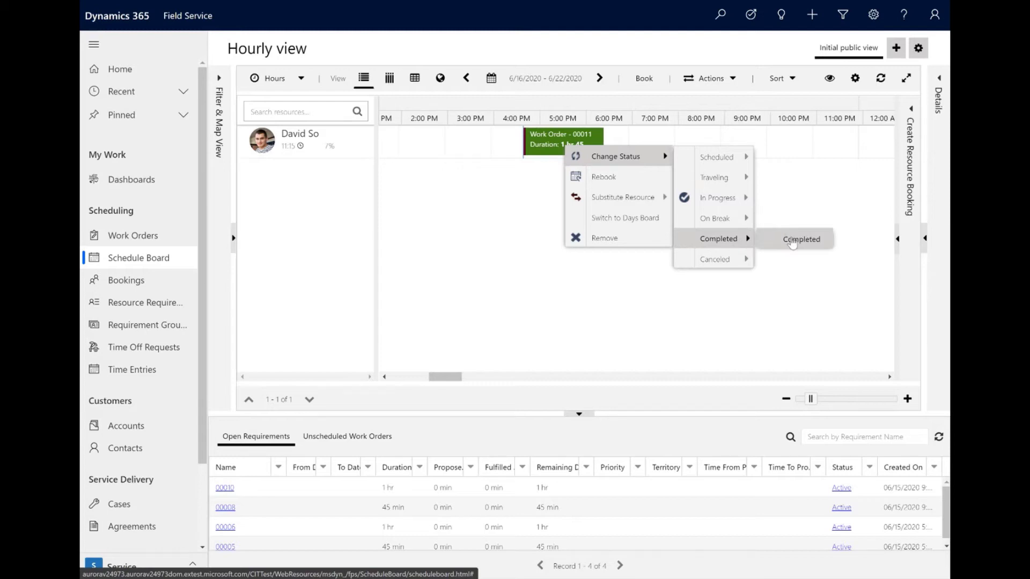
left_click(792, 243)
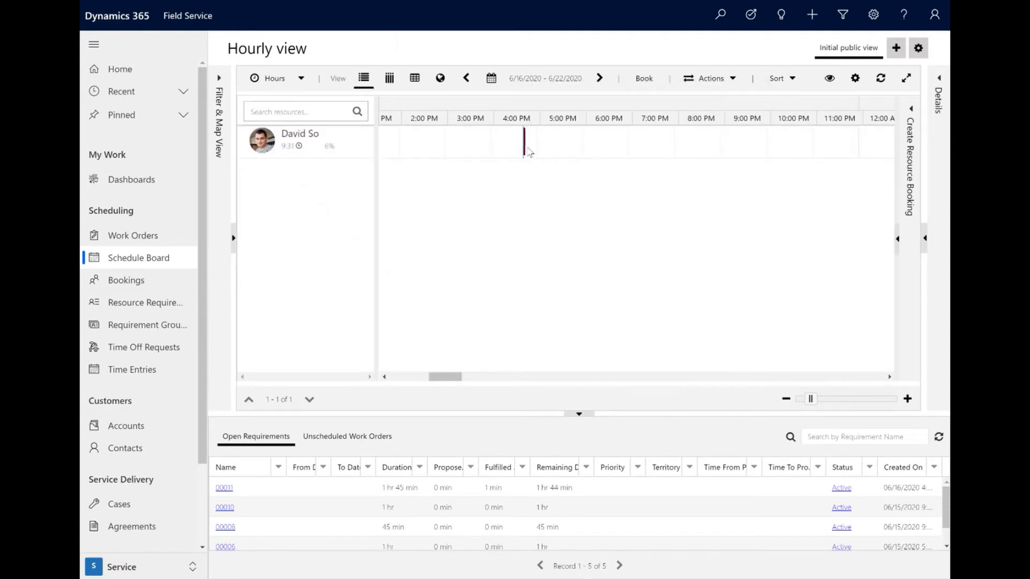
Step: Open the completed booking's record from the schedule board, review its start and end times and scheduling details, then return to the board
mouse_move(525, 154)
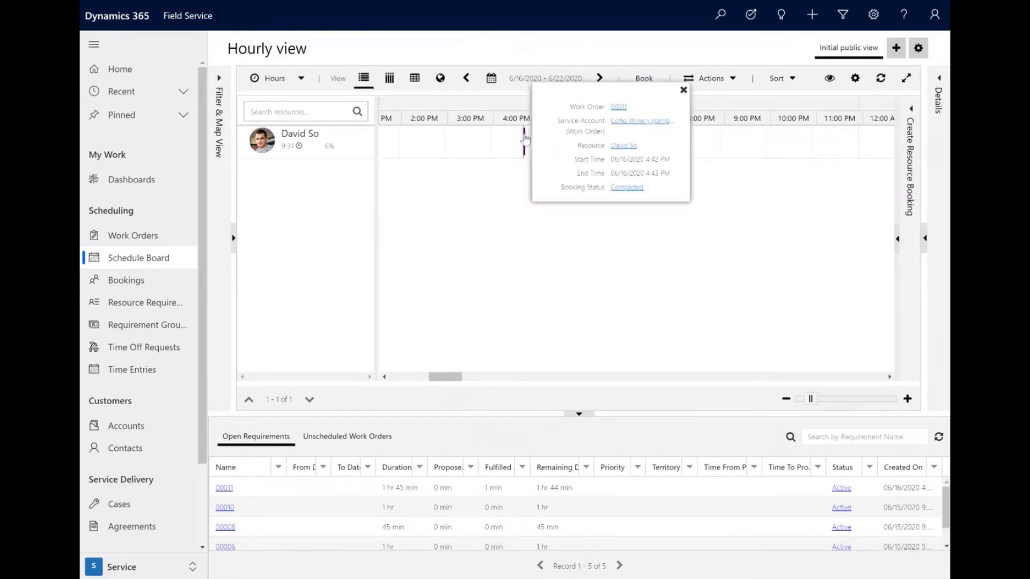
double_click(525, 138)
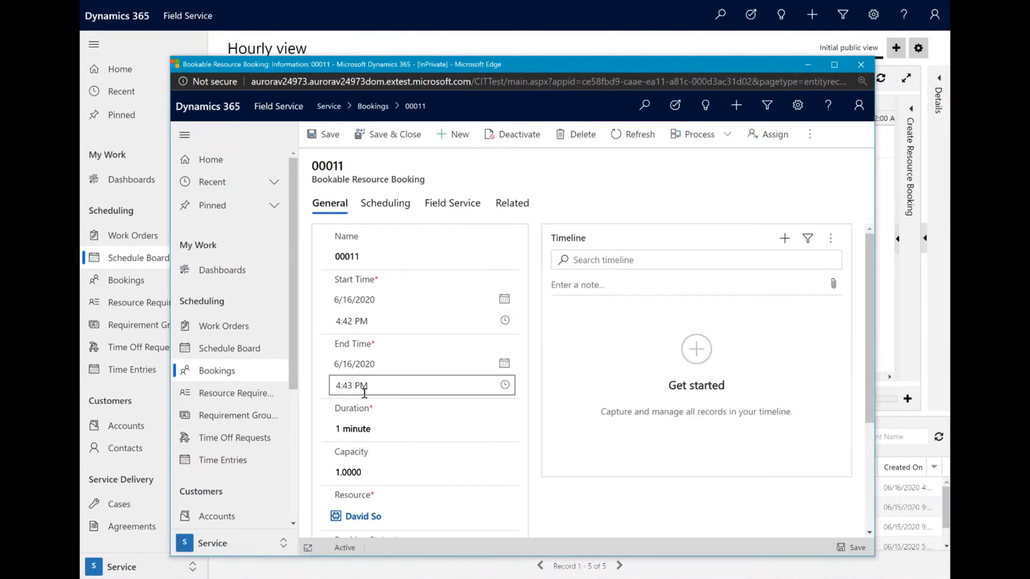
left_click(454, 209)
left_click(365, 203)
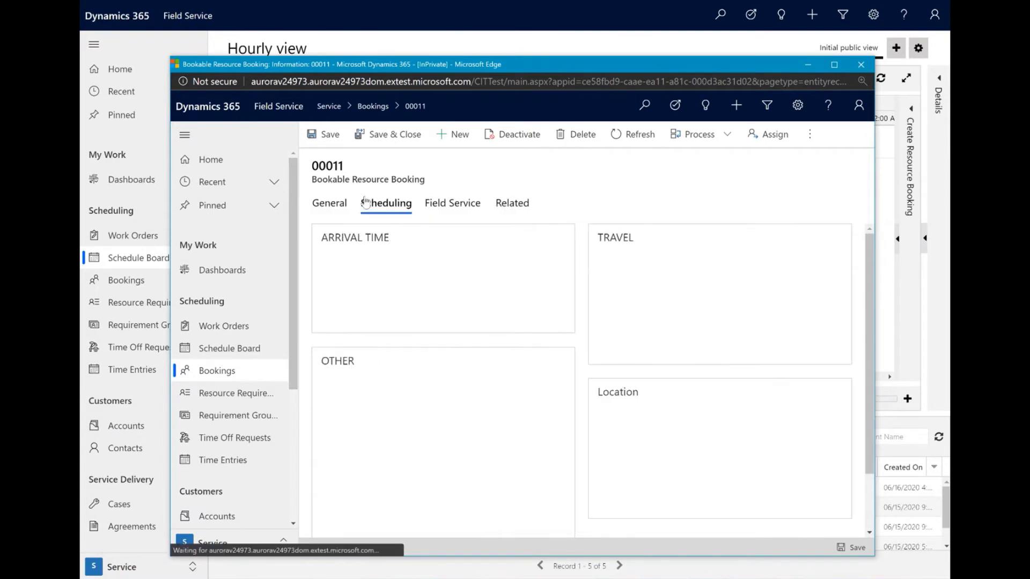
left_click_drag(366, 203, 339, 207)
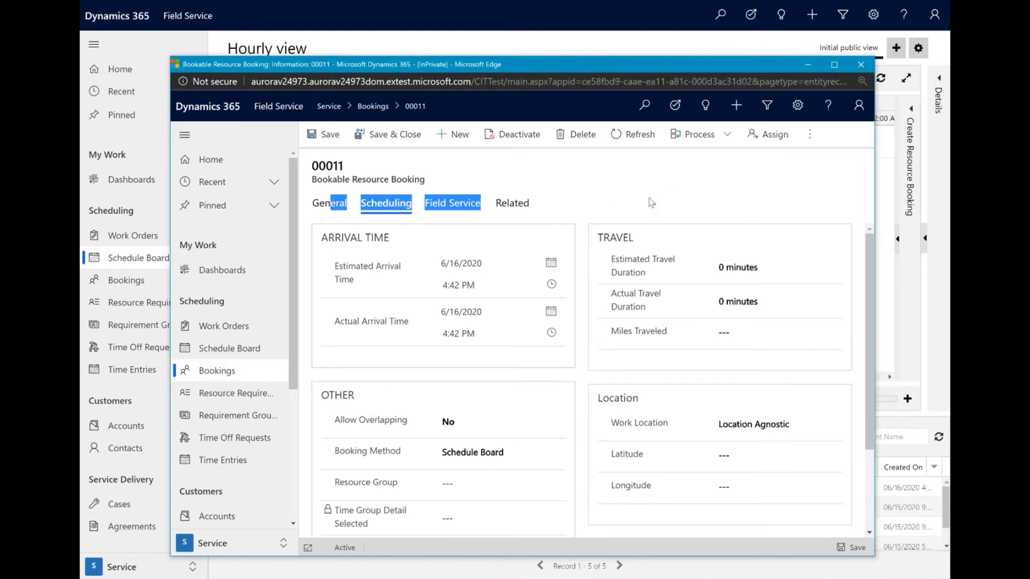
left_click(585, 165)
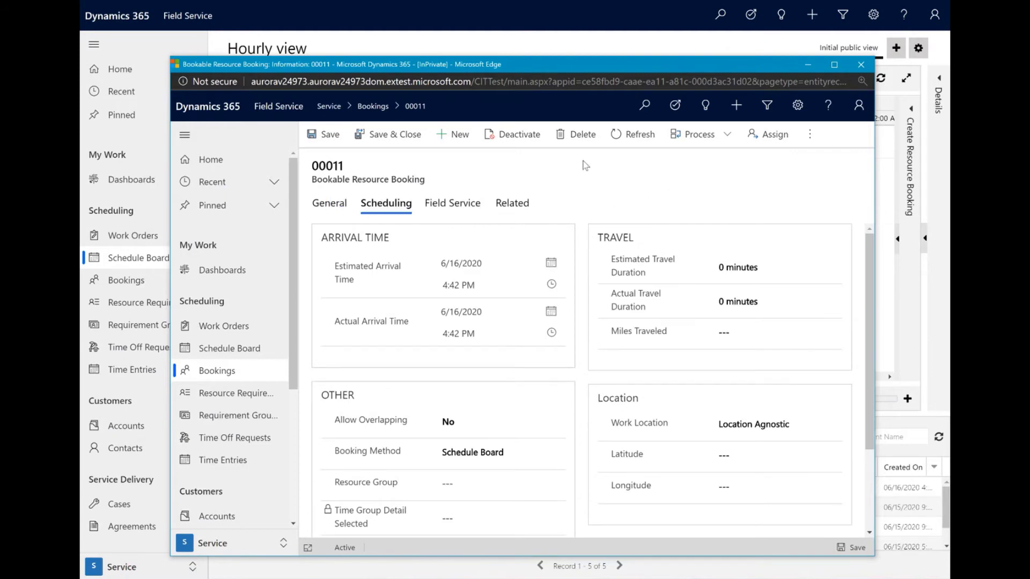
left_click(526, 43)
Step: Refresh work order 00011 and compare the First Arrived On and Completed On timestamps in its record log
key("ctrl+Tab")
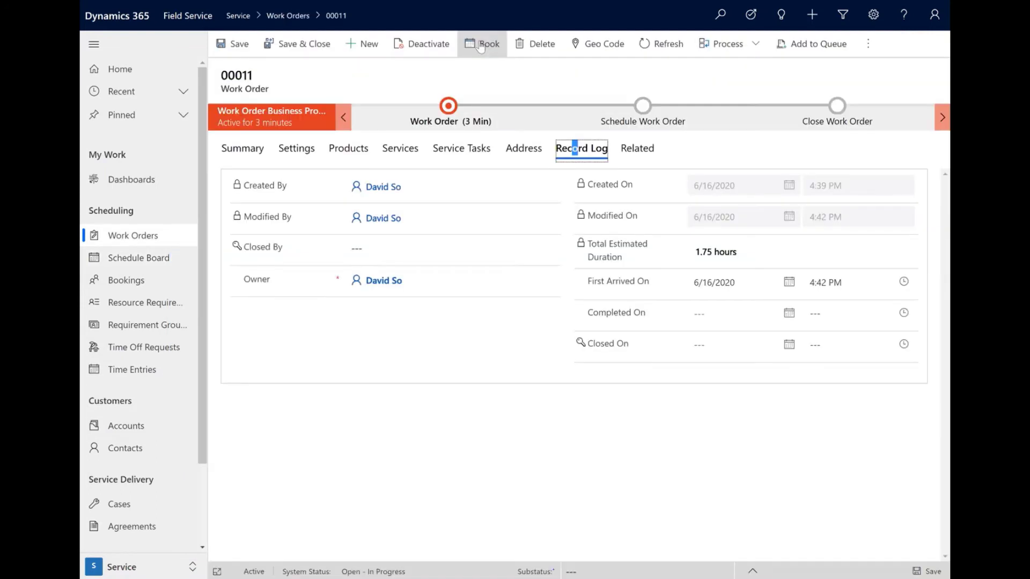
left_click(670, 58)
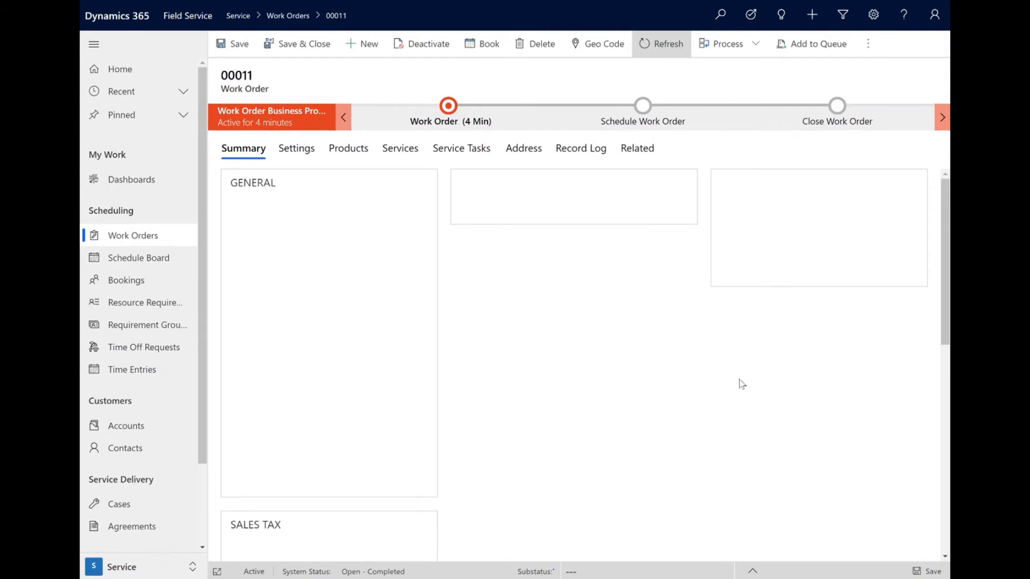
left_click(581, 149)
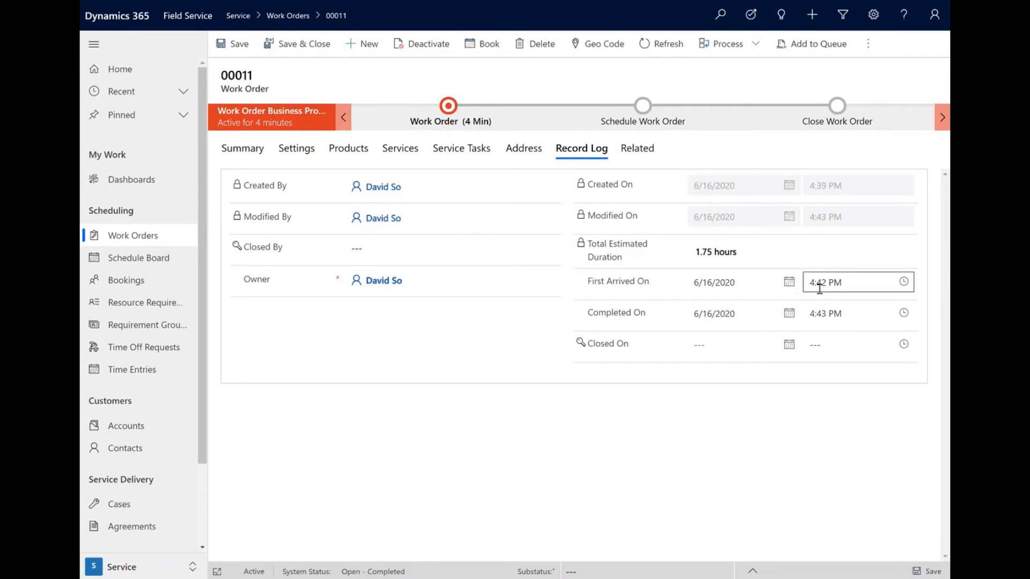
Step: Set the work order's system status to Closed - Posted, save it and open its record log
left_click(237, 159)
left_click(339, 364)
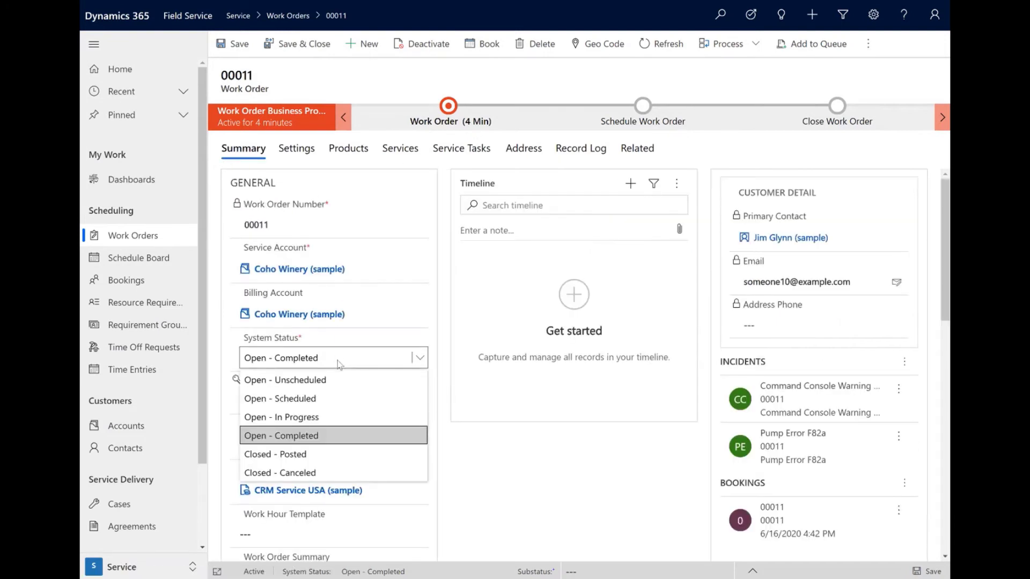
left_click(320, 455)
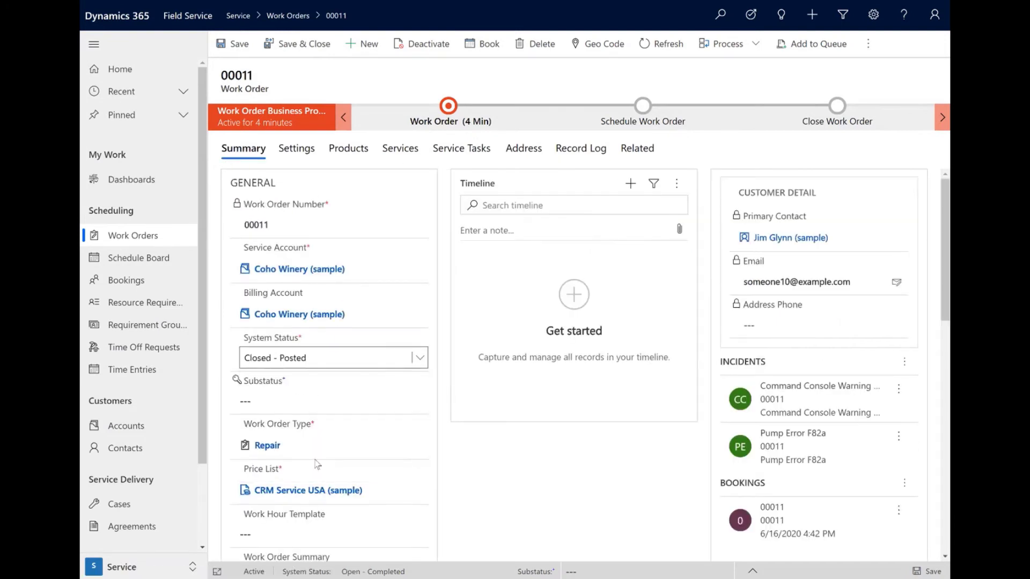
left_click(238, 44)
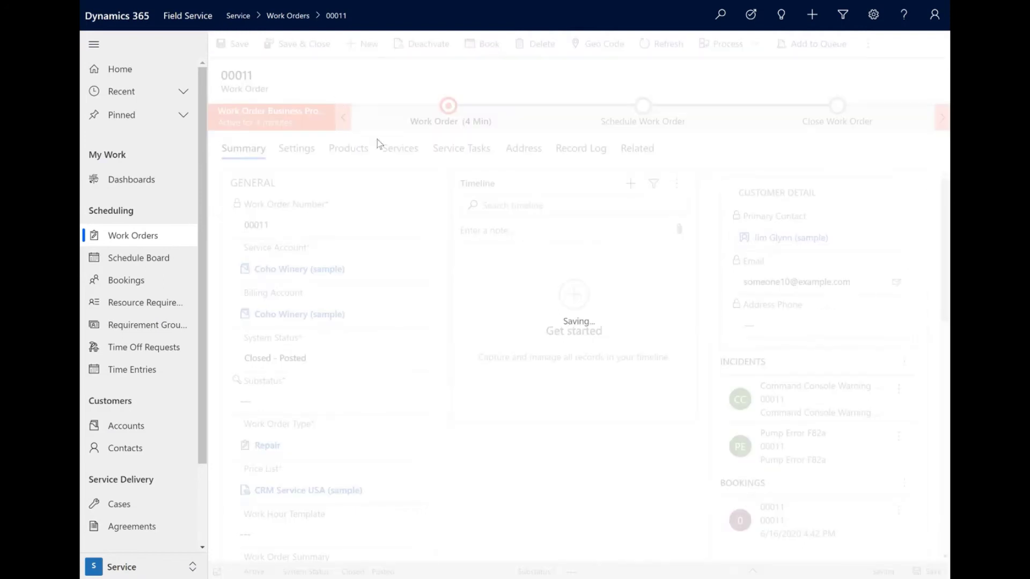
left_click(574, 150)
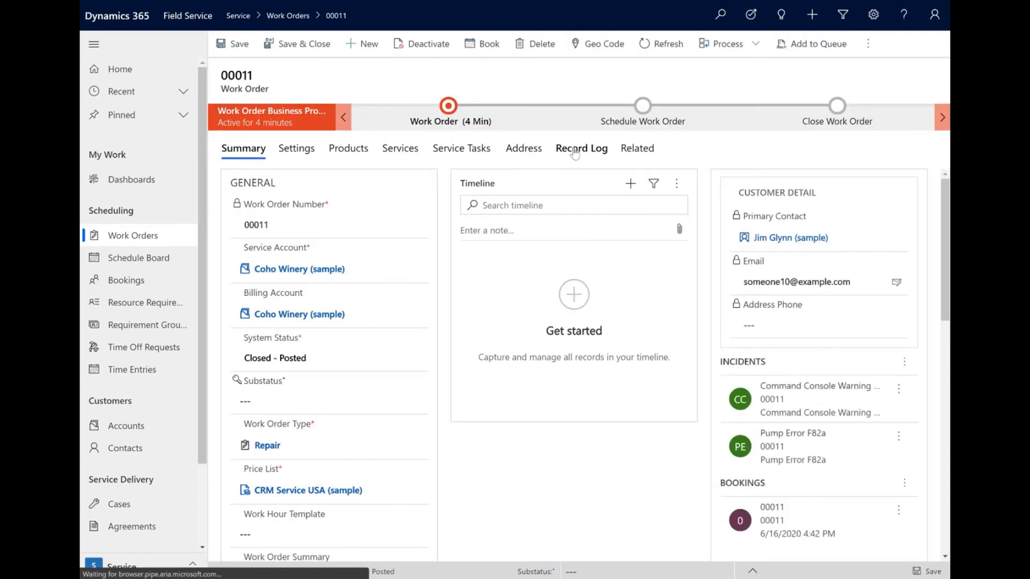